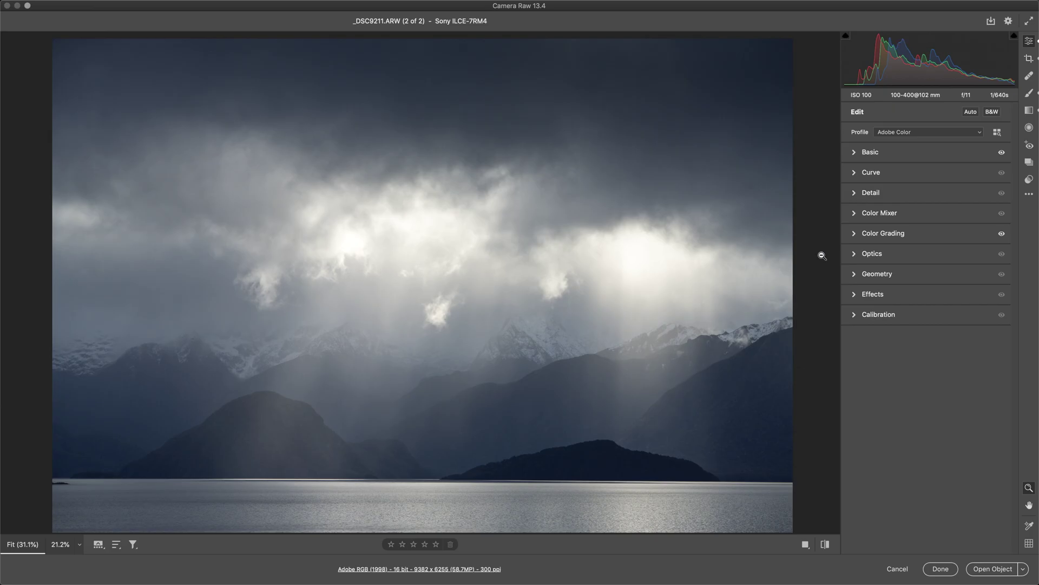
Step: Compare the lake photo before and after edits, then expand Color Grading to show its wheels
key("backslash")
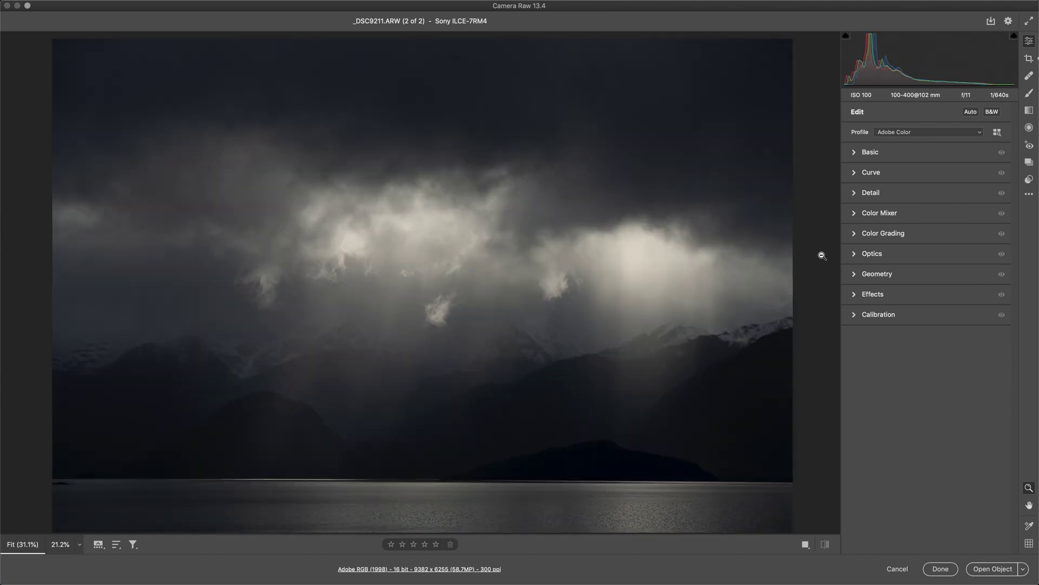
key("backslash")
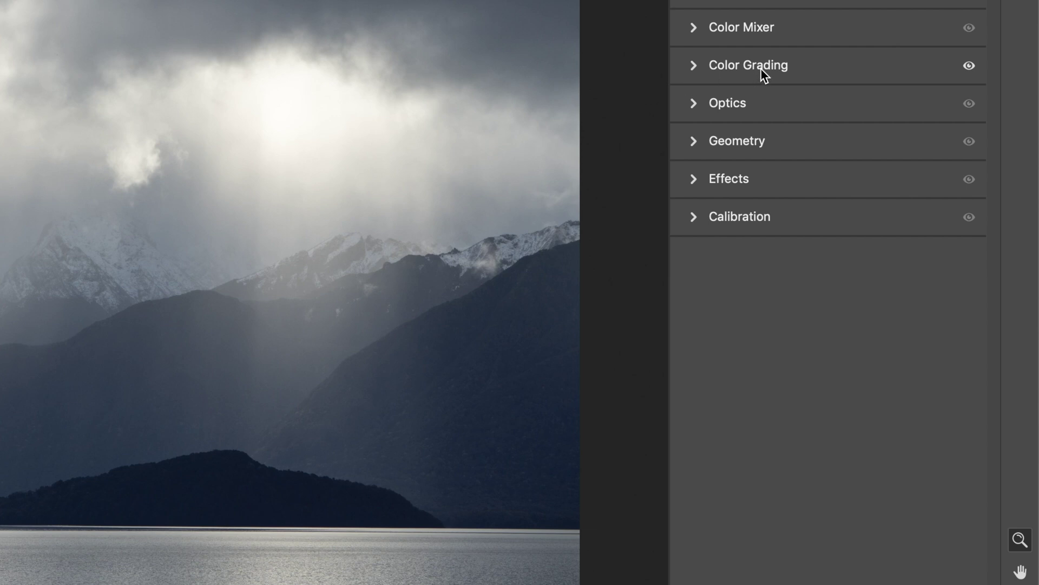
left_click(761, 66)
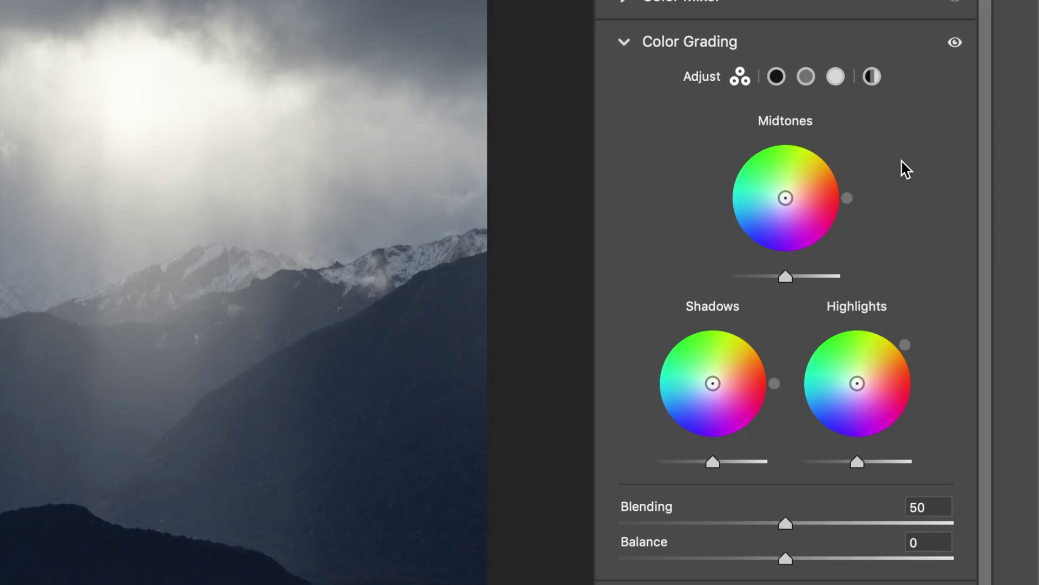
scroll(882, 166, "down", 1)
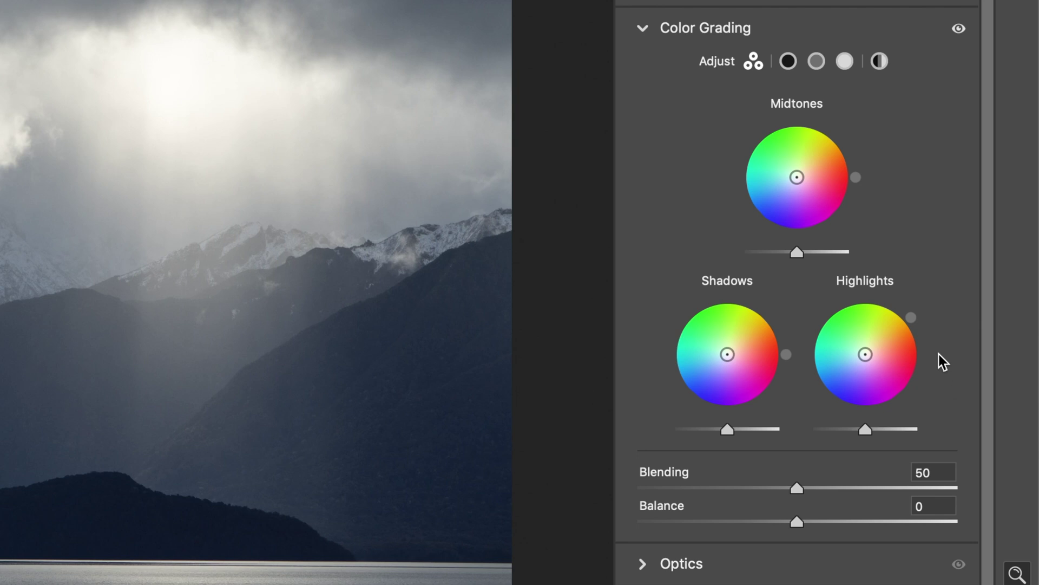
Step: Tint the lake photo's highlights warm orange on the Highlights wheel: hue 36, saturation 30
mouse_move(928, 341)
mouse_move(919, 326)
left_mouse_down()
mouse_move(924, 336)
mouse_move(893, 308)
mouse_move(932, 330)
mouse_move(873, 300)
mouse_move(912, 315)
mouse_move(915, 331)
mouse_move(898, 314)
mouse_move(908, 316)
left_mouse_up()
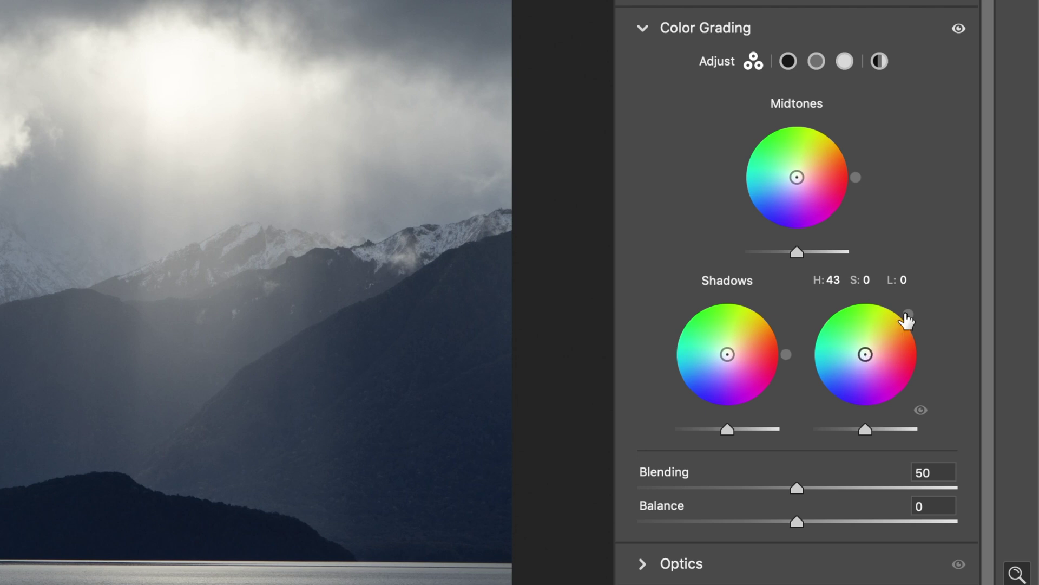
left_click(865, 355)
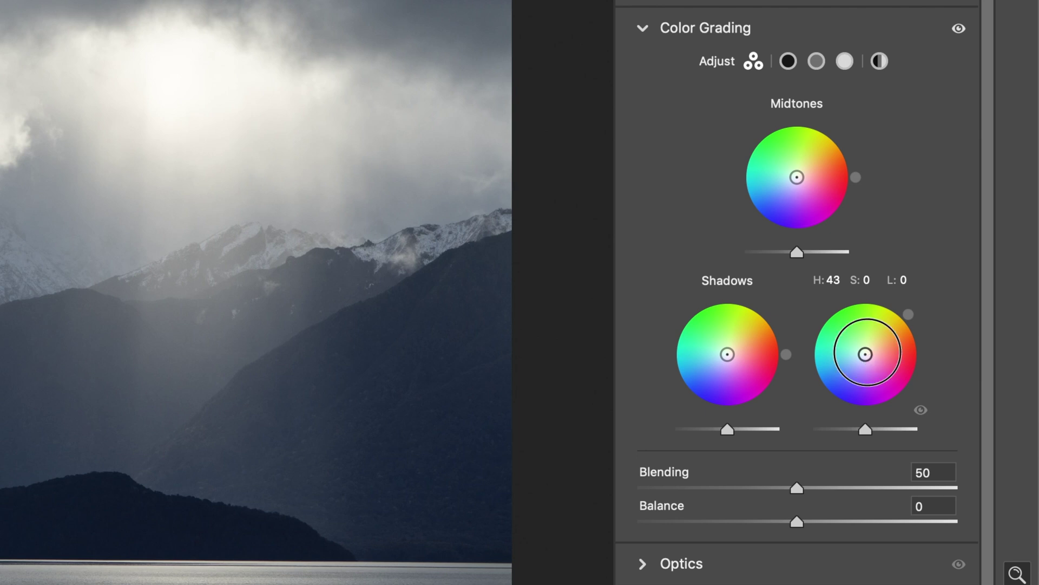
left_click_drag(865, 355, 875, 339)
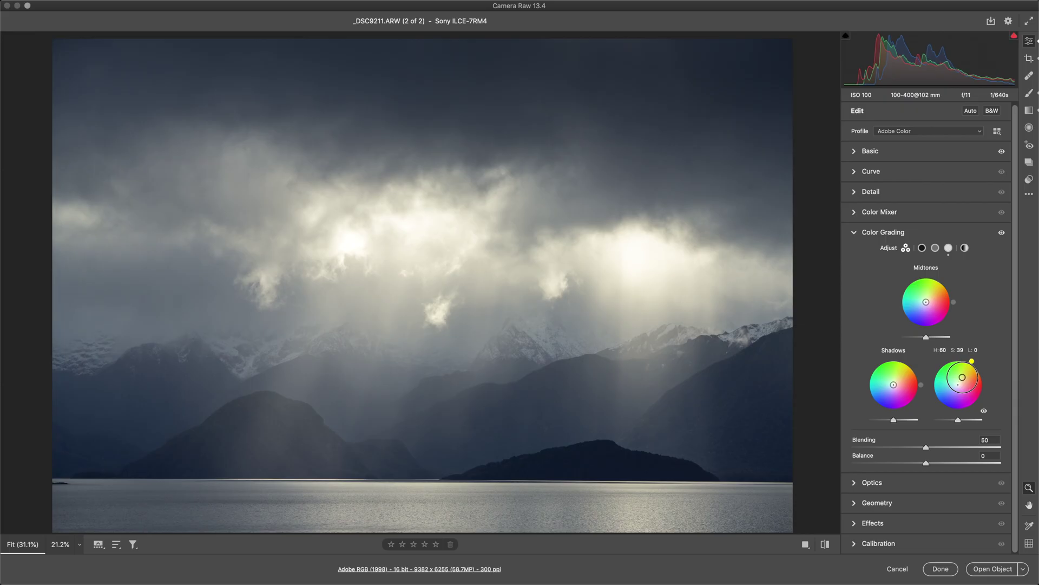
left_click_drag(963, 377, 984, 370)
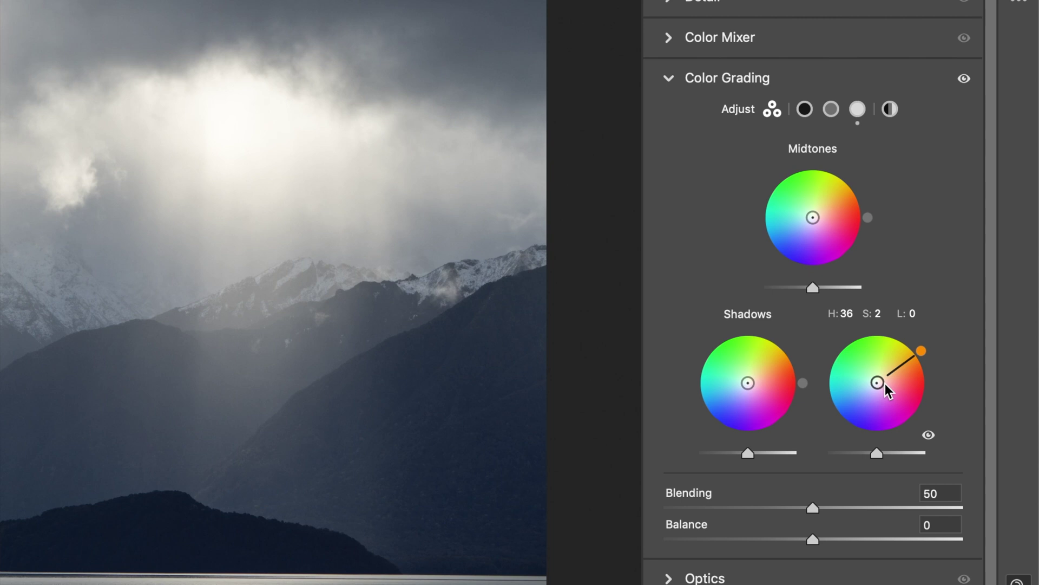
left_click_drag(881, 385, 891, 372)
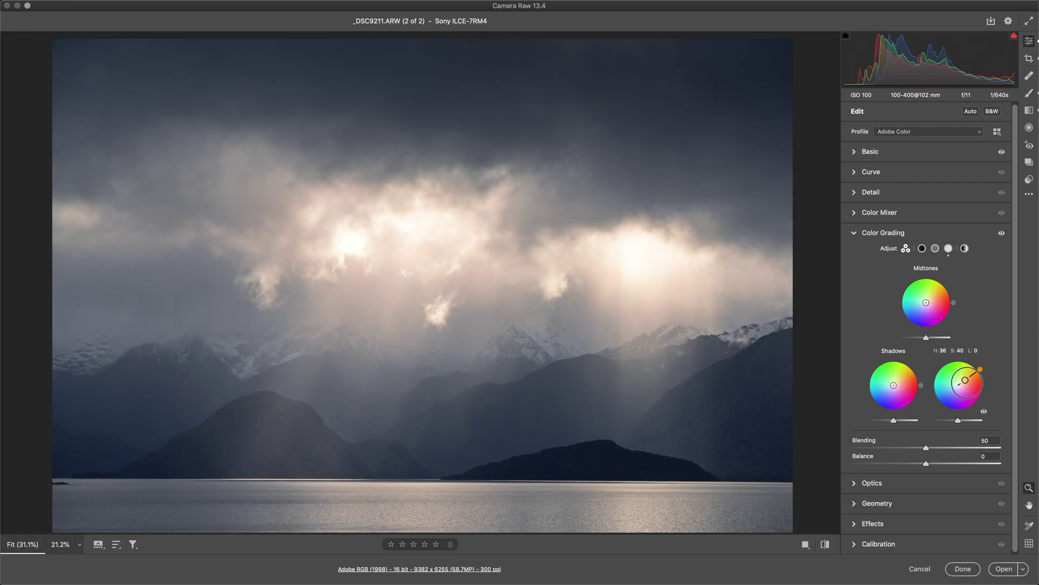
left_click_drag(965, 380, 967, 378)
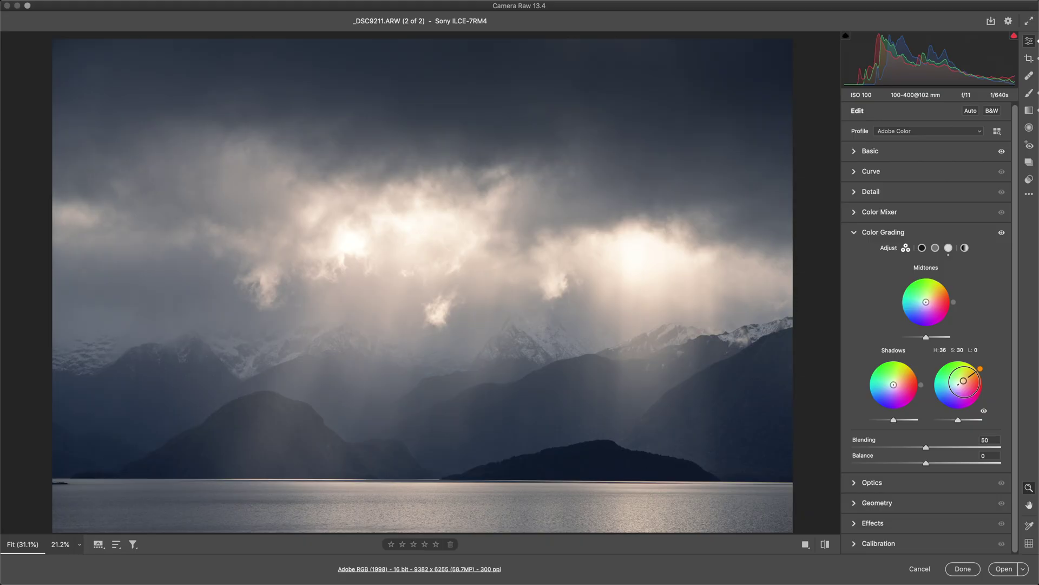
Step: Shift the Highlights hue to 43 while keeping saturation locked at 30
key("shift")
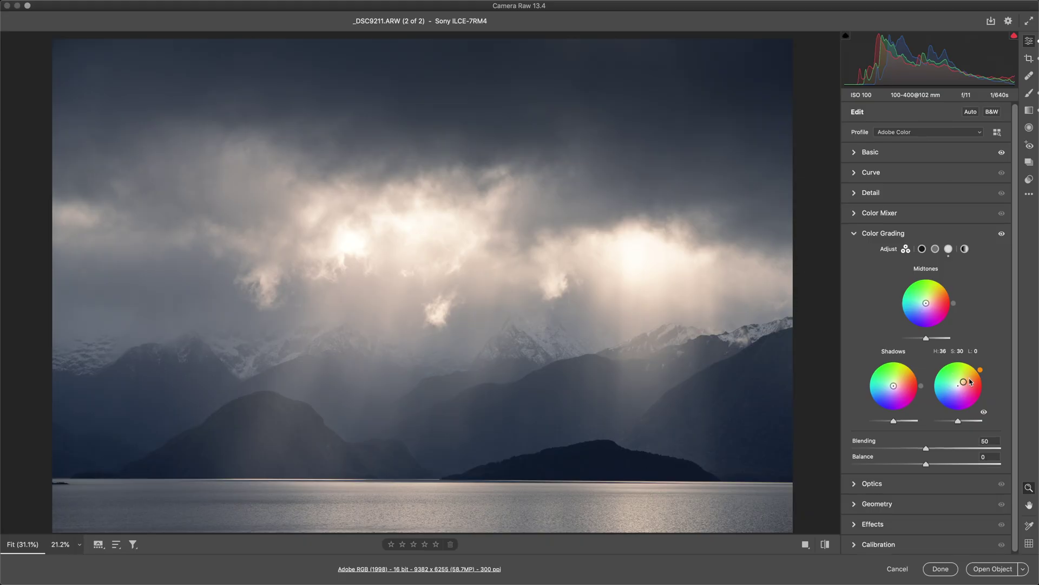
left_click_drag(978, 374, 981, 372)
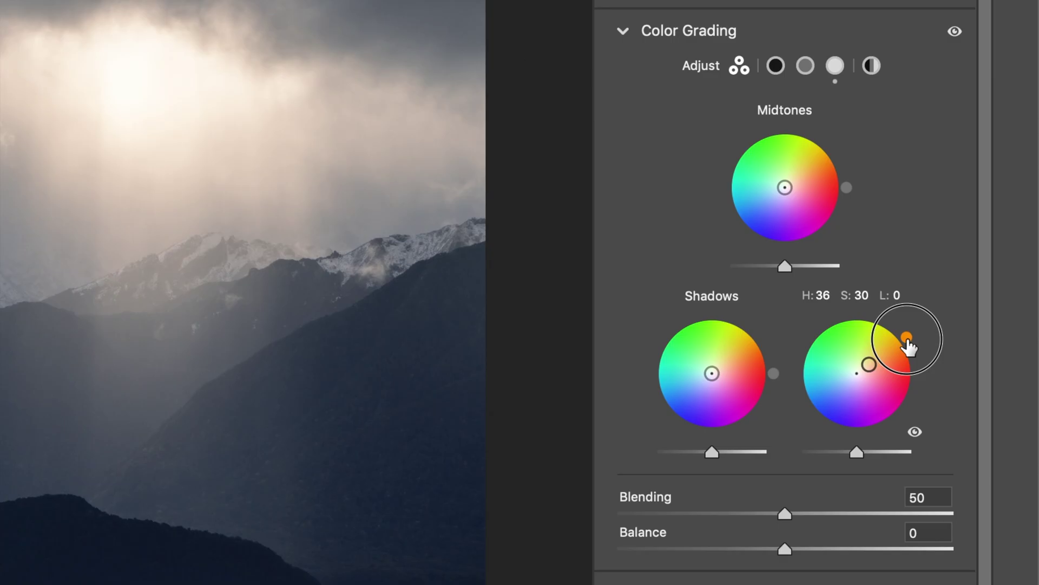
left_click_drag(907, 337, 905, 335)
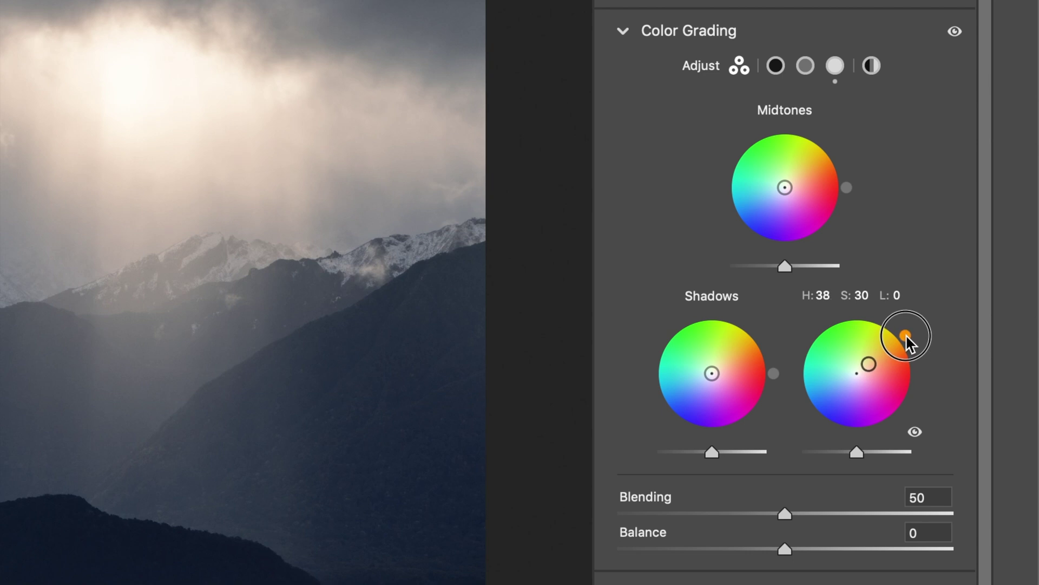
mouse_move(905, 335)
left_mouse_down()
mouse_move(902, 327)
mouse_move(907, 340)
left_mouse_up()
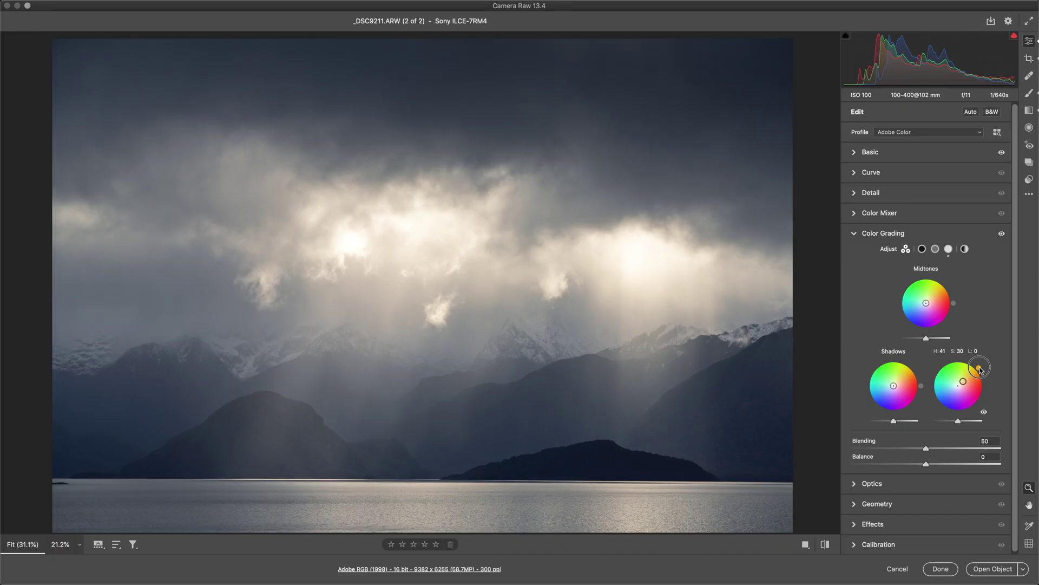
left_click_drag(979, 369, 980, 369)
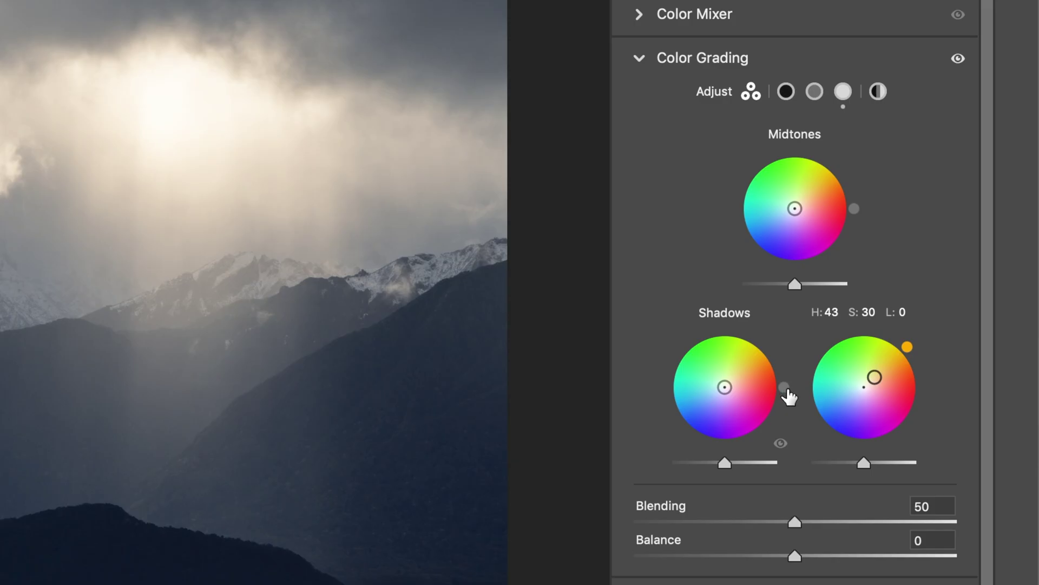
Step: Tint the shadows cool blue at hue 236 with a low saturation of 7
left_click_drag(784, 391, 690, 440)
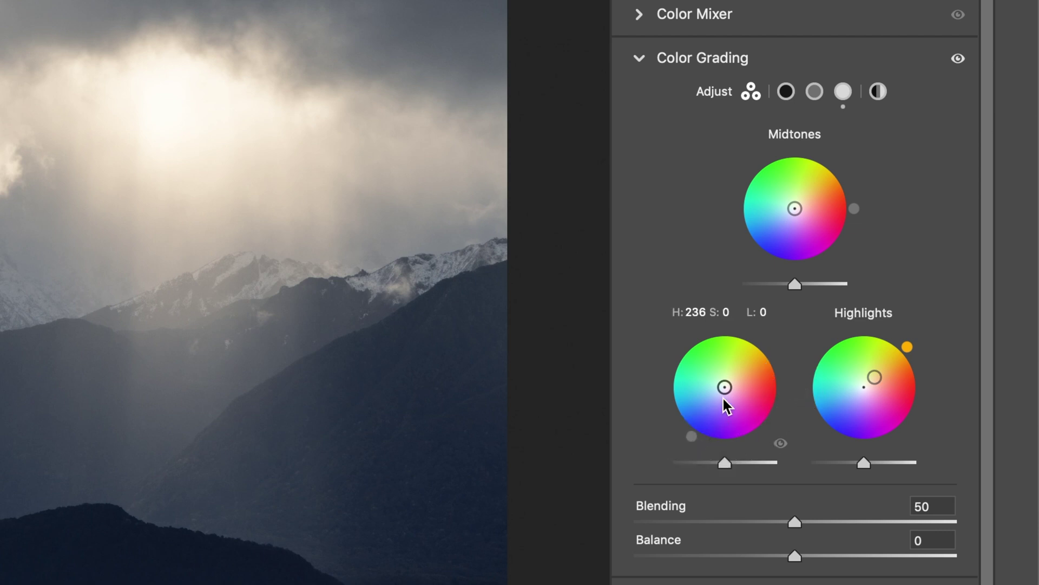
left_click_drag(725, 387, 719, 395)
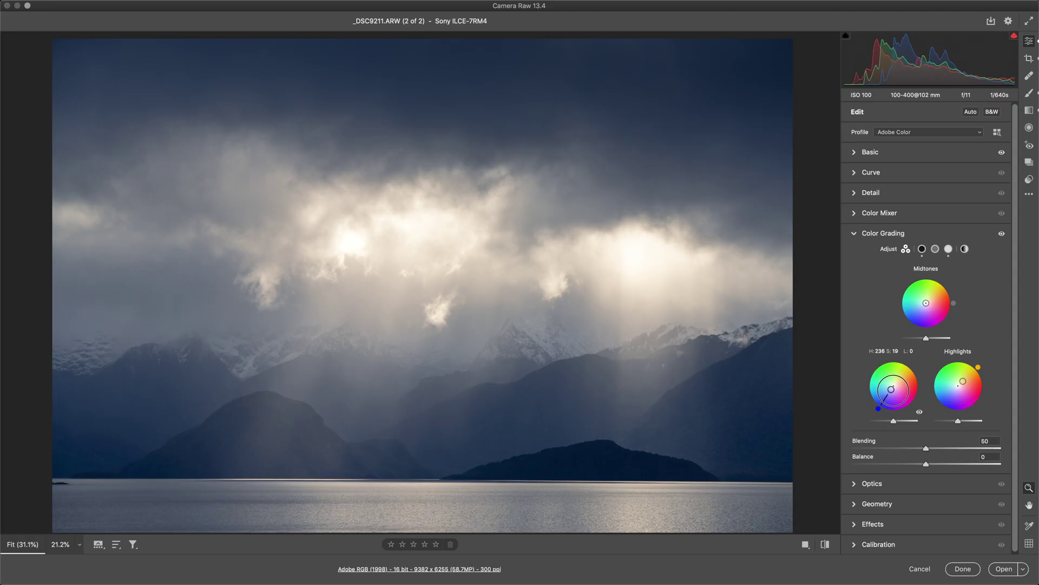
left_click_drag(891, 389, 893, 387)
key("shift")
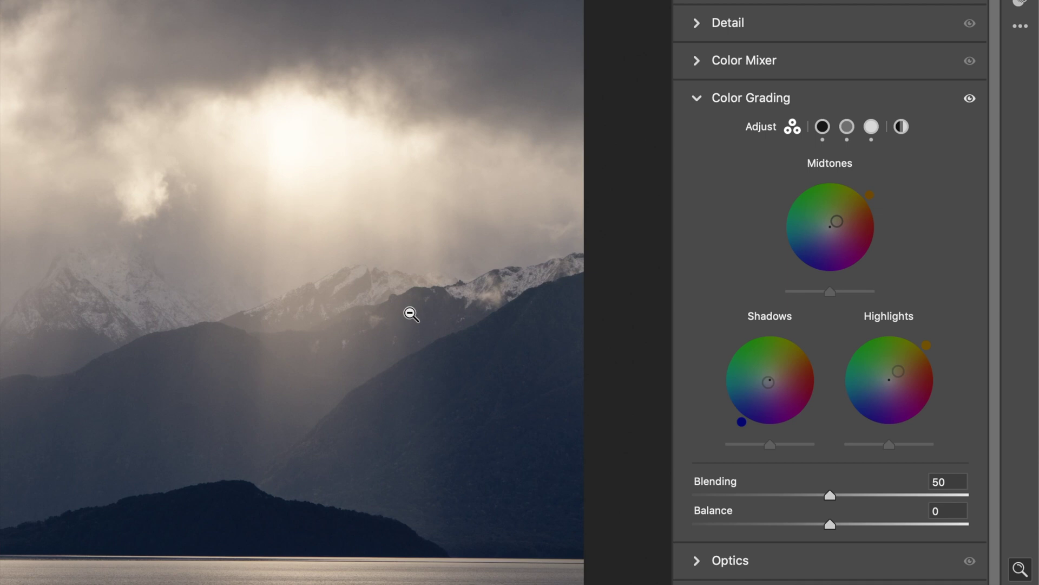
Step: Turn the midtones tint to a faint blue: hue 227, saturation 9
left_click_drag(868, 199, 790, 263)
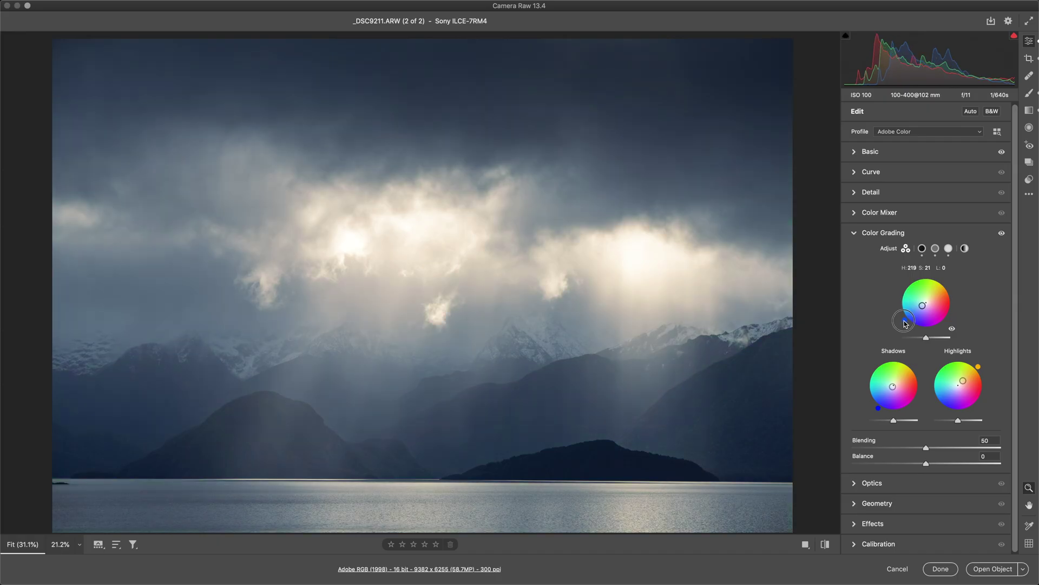
left_click_drag(905, 321, 906, 321)
left_click_drag(908, 325, 924, 305)
left_click_drag(777, 177, 780, 175)
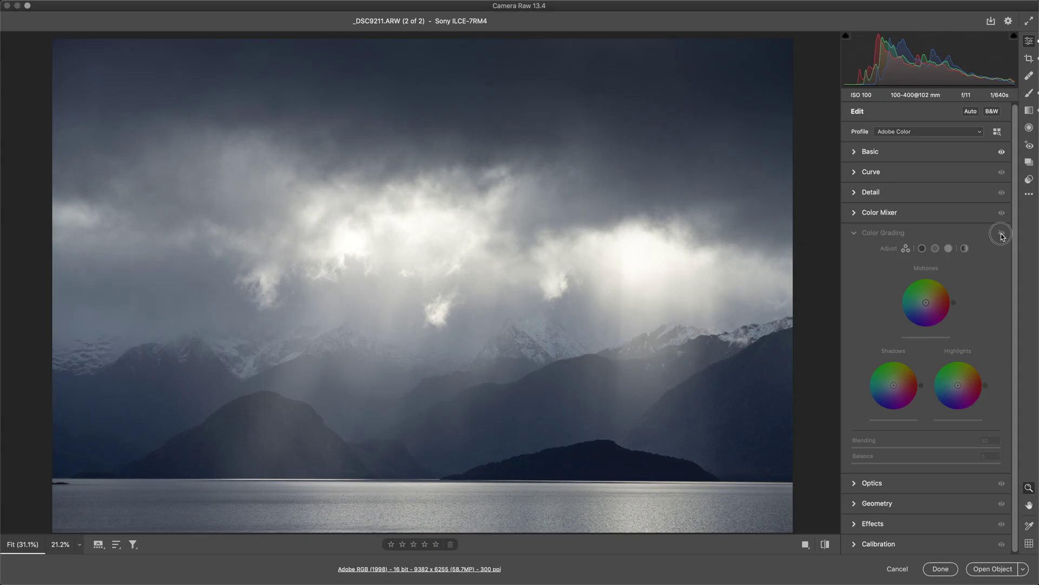
Step: Toggle colour grading off and on to compare, leaving it enabled
left_click(1001, 233)
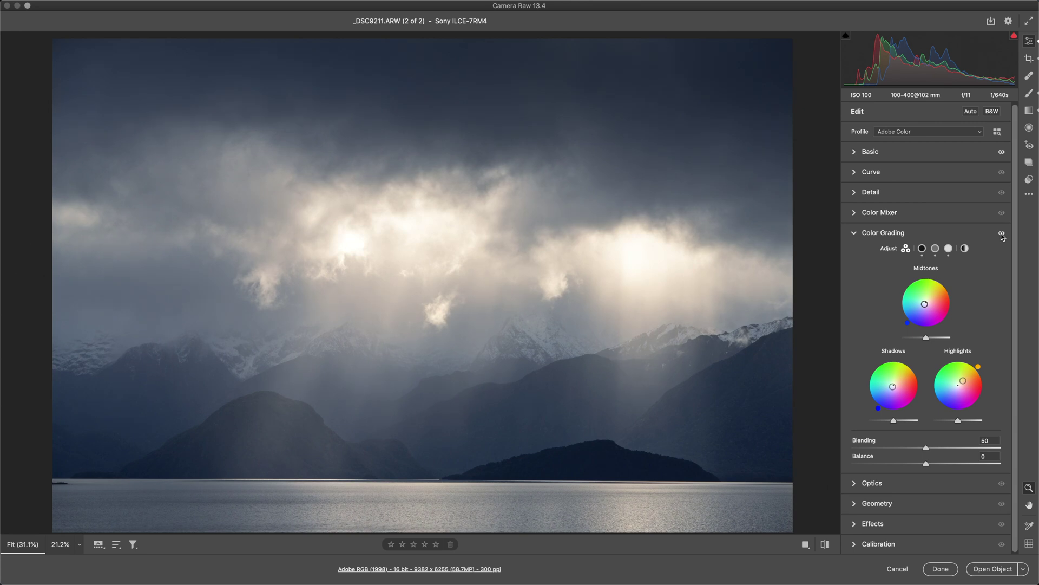
left_click(1001, 234)
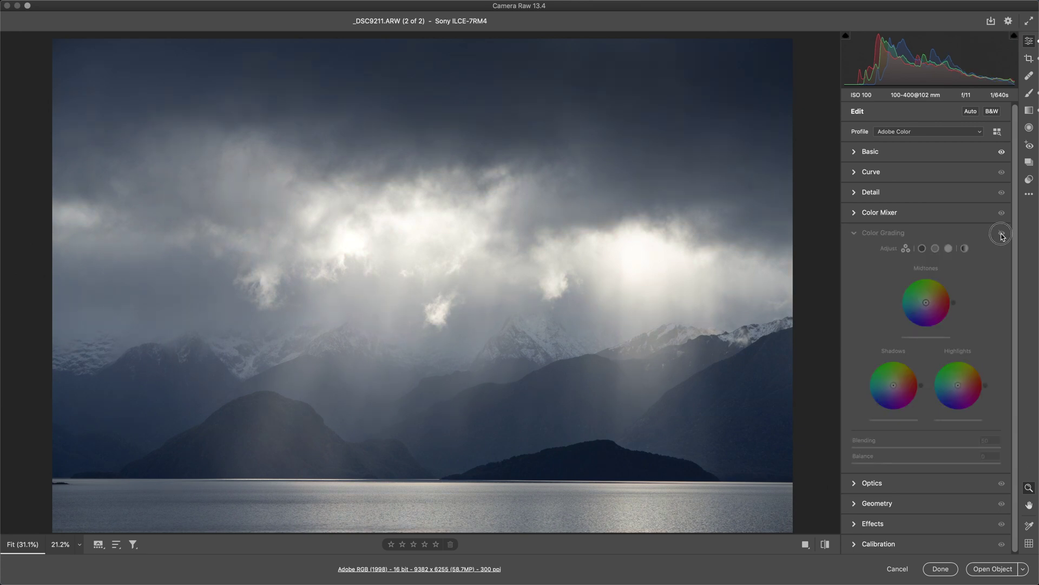
left_click(1001, 234)
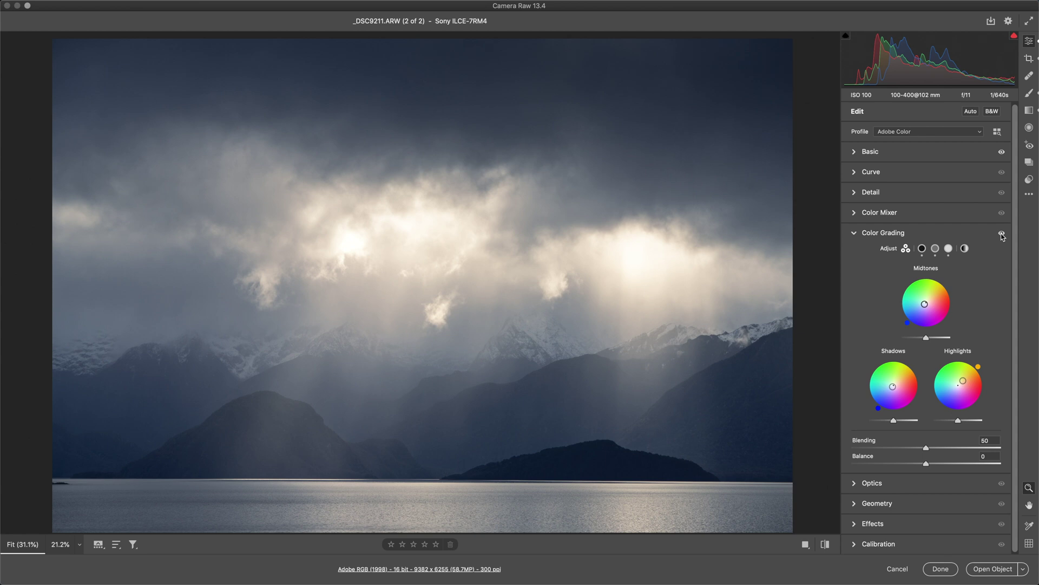
Step: Ease the highlights saturation to 24 at hue 43 and collapse Color Grading
mouse_move(968, 383)
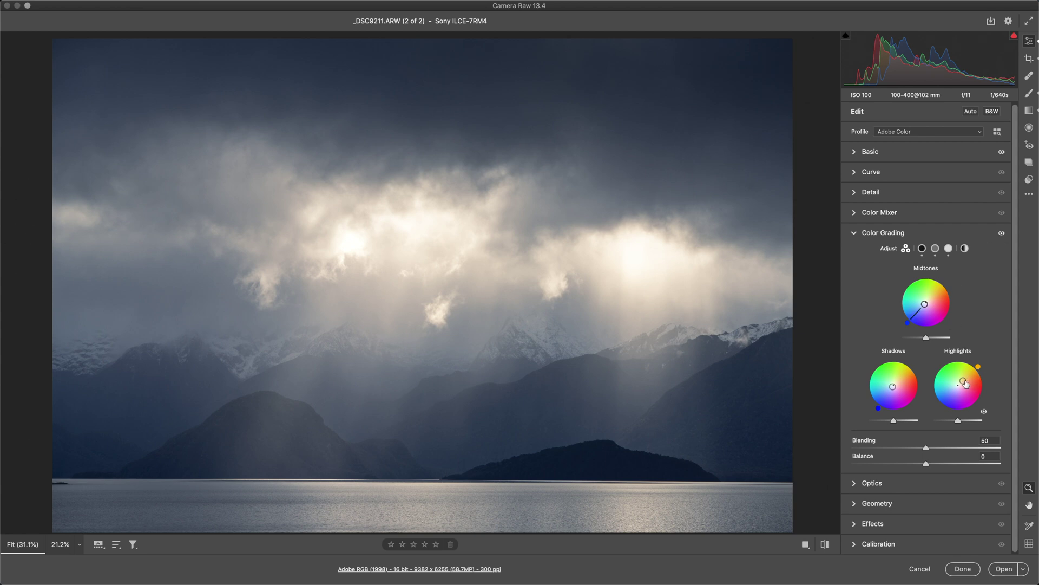
left_click_drag(965, 382, 962, 382)
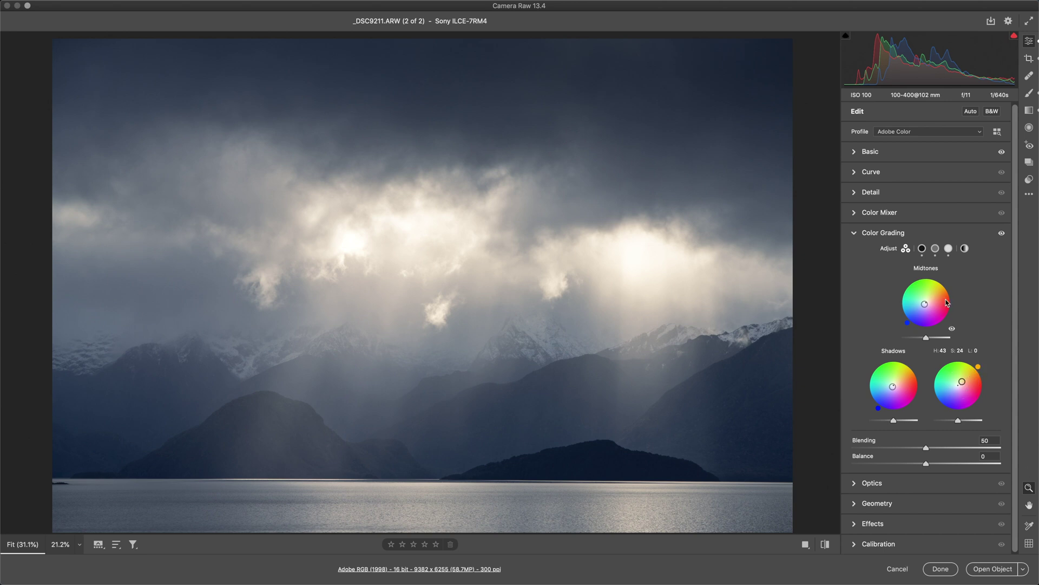
left_click(857, 236)
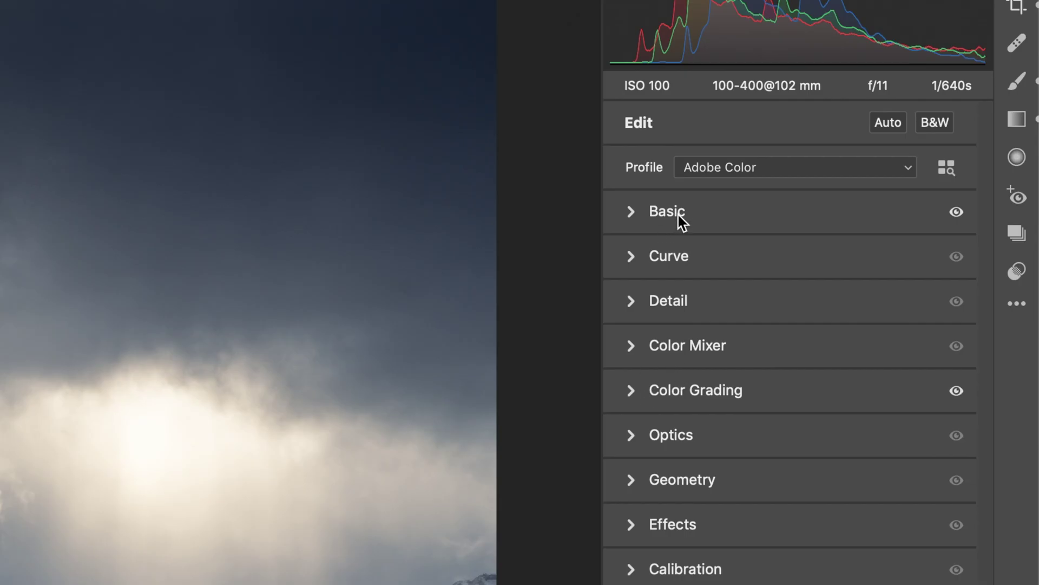
Step: Cool the lake photo's white balance temperature from 6650 to 5600 in the Basic panel
left_click(876, 154)
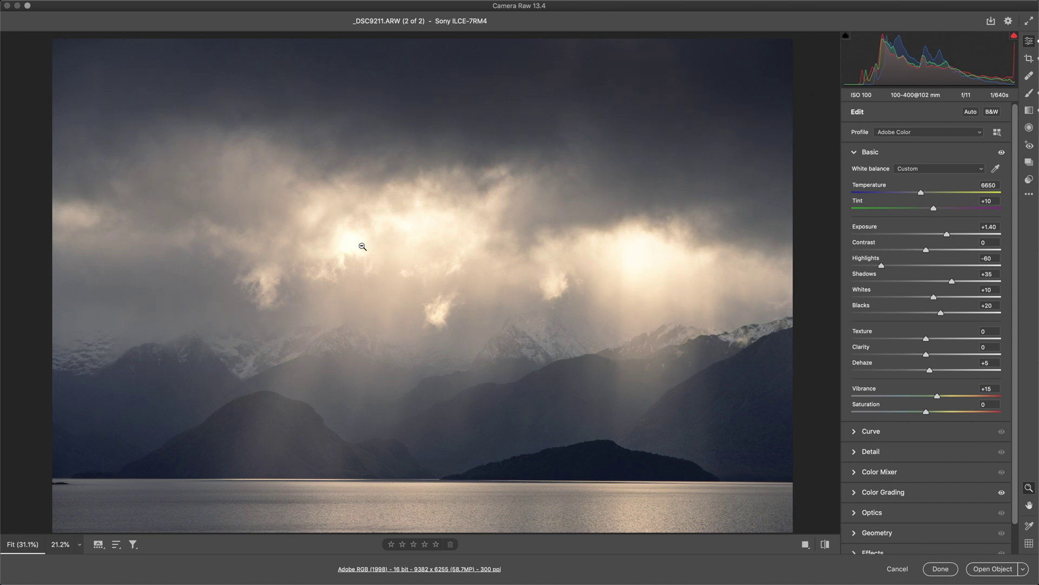
left_click_drag(920, 194, 904, 193)
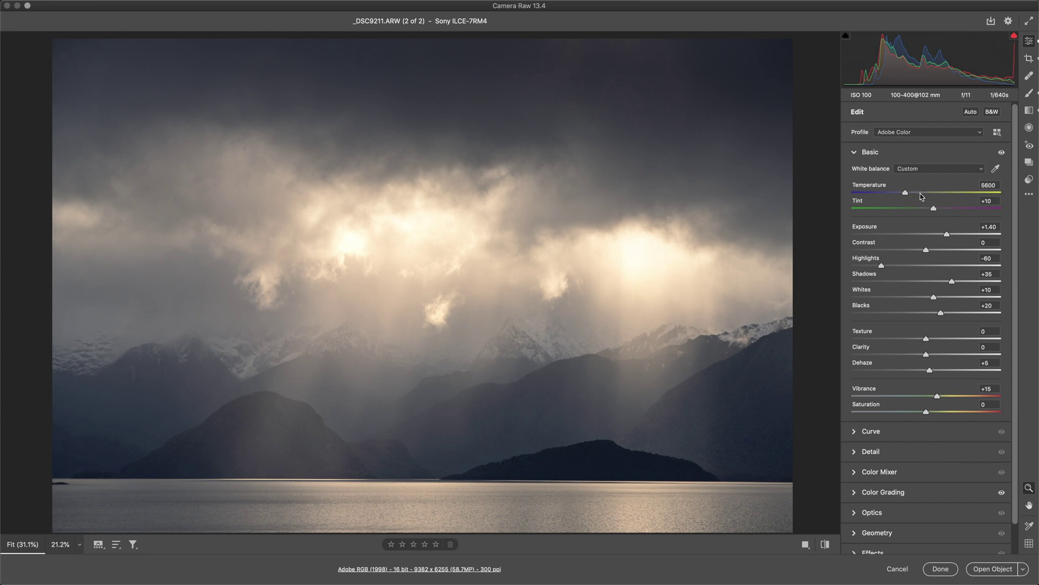
left_click(872, 155)
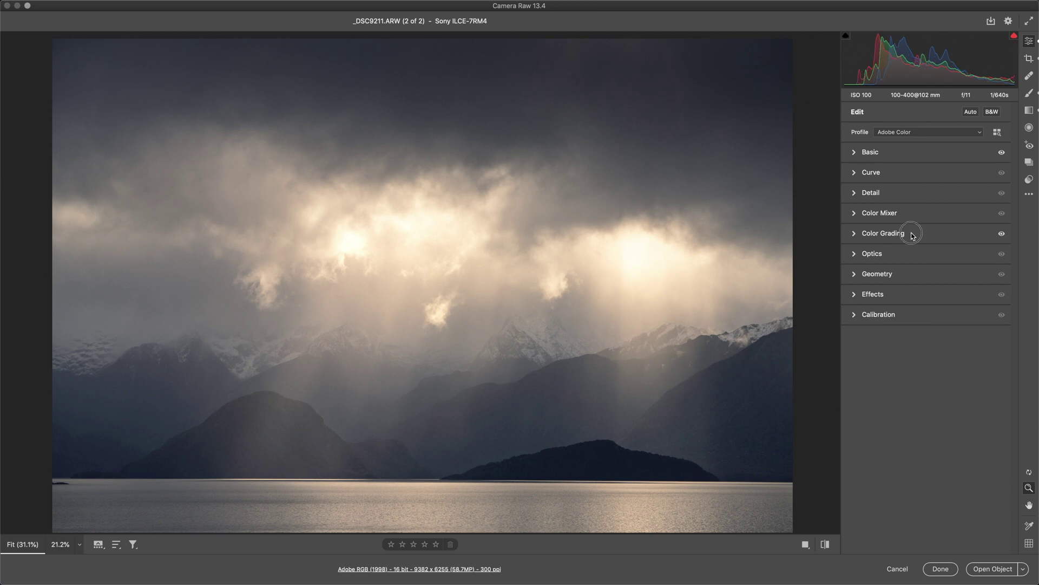
left_click(917, 233)
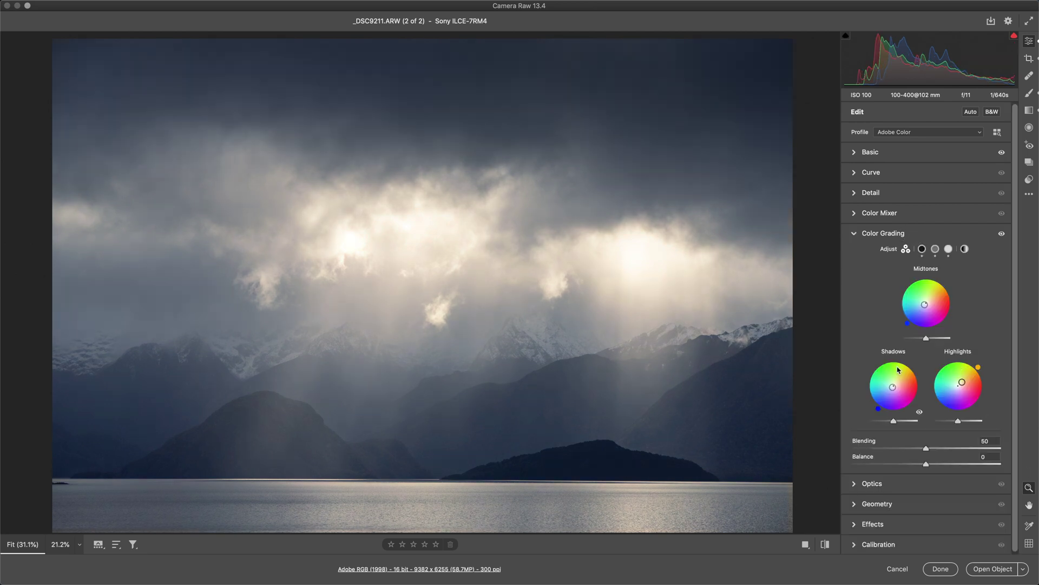
key("p")
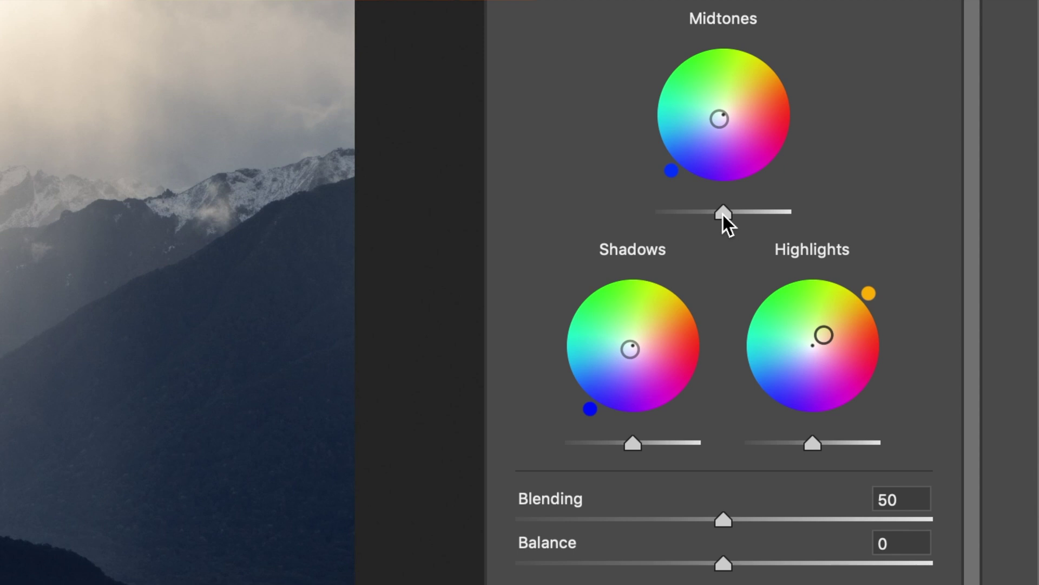
left_click_drag(632, 443, 675, 452)
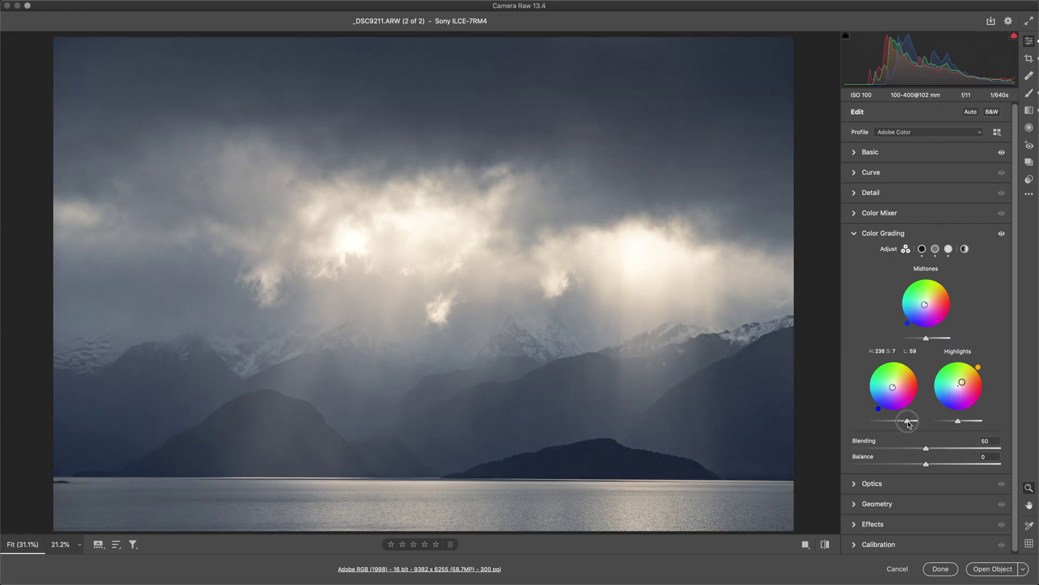
double_click(907, 422)
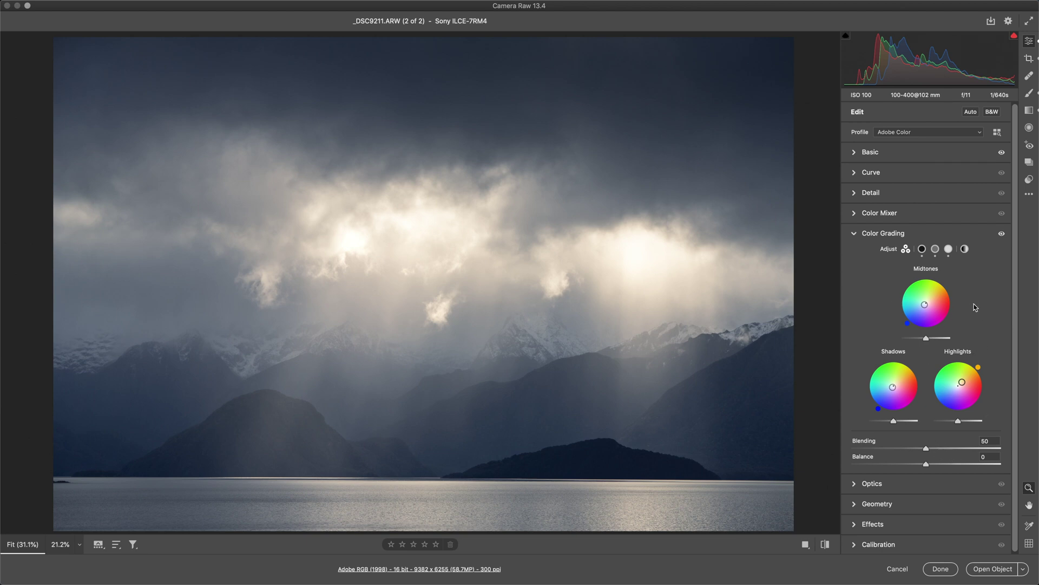
Step: Switch to _DSC8971.ARW from the filmstrip, then hide the filmstrip for a larger preview
left_click(854, 233)
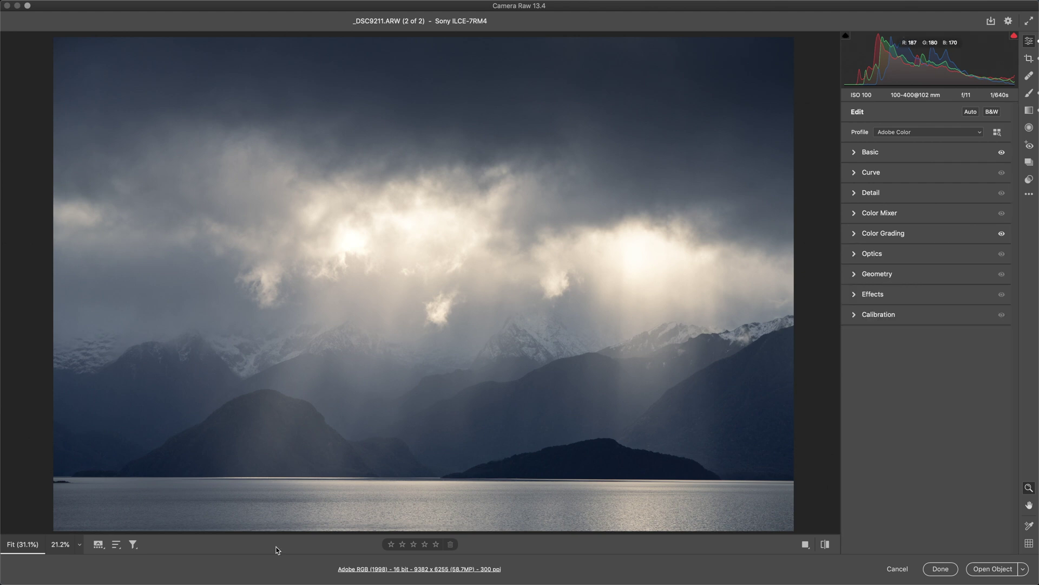
left_click_drag(302, 536, 290, 485)
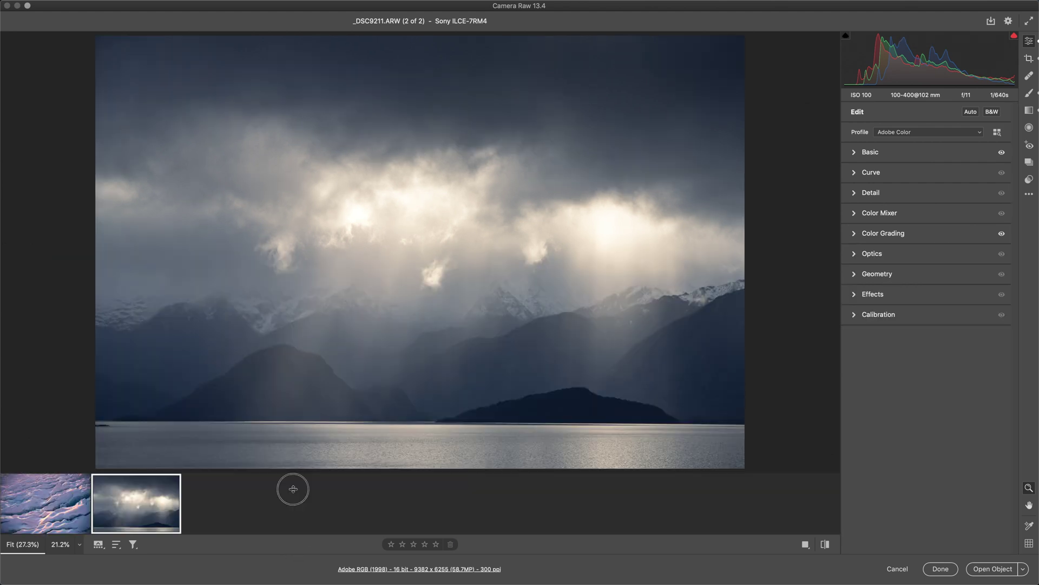
left_click(43, 516)
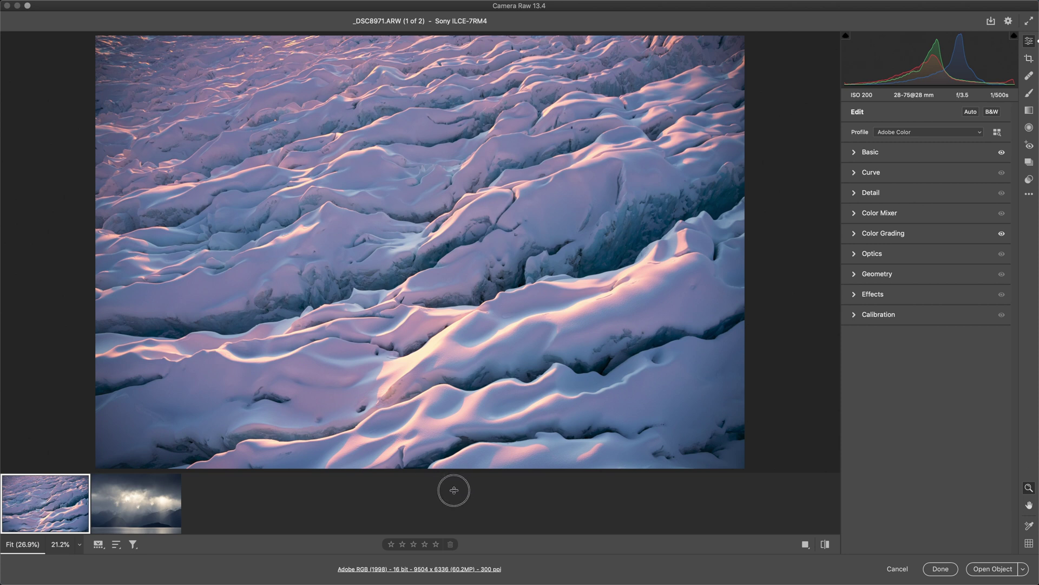
left_click(452, 484)
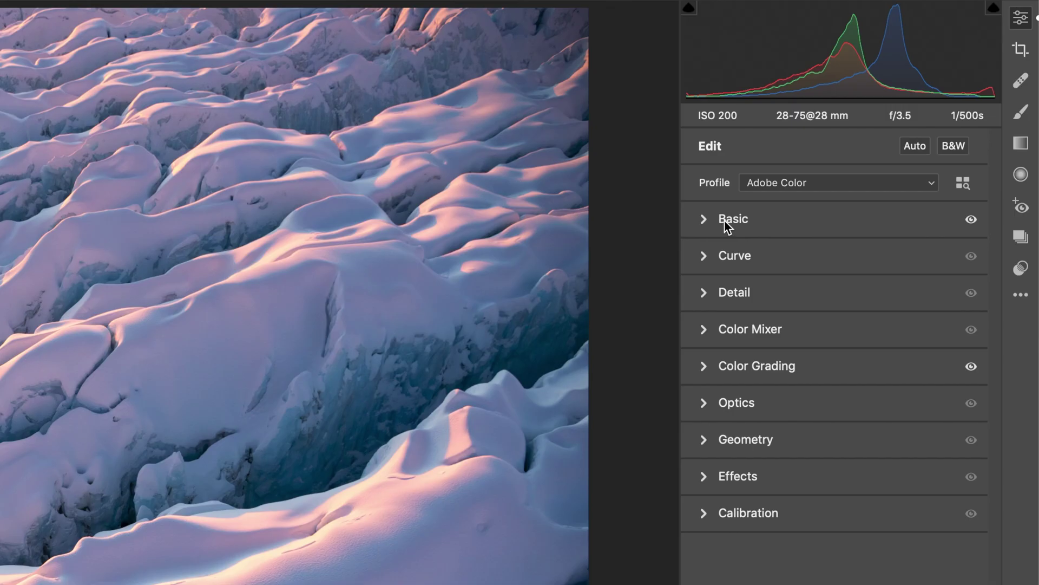
Step: Lower the glacier photo's exposure from +1.50 to +1.25 in the Basic panel
left_click(863, 152)
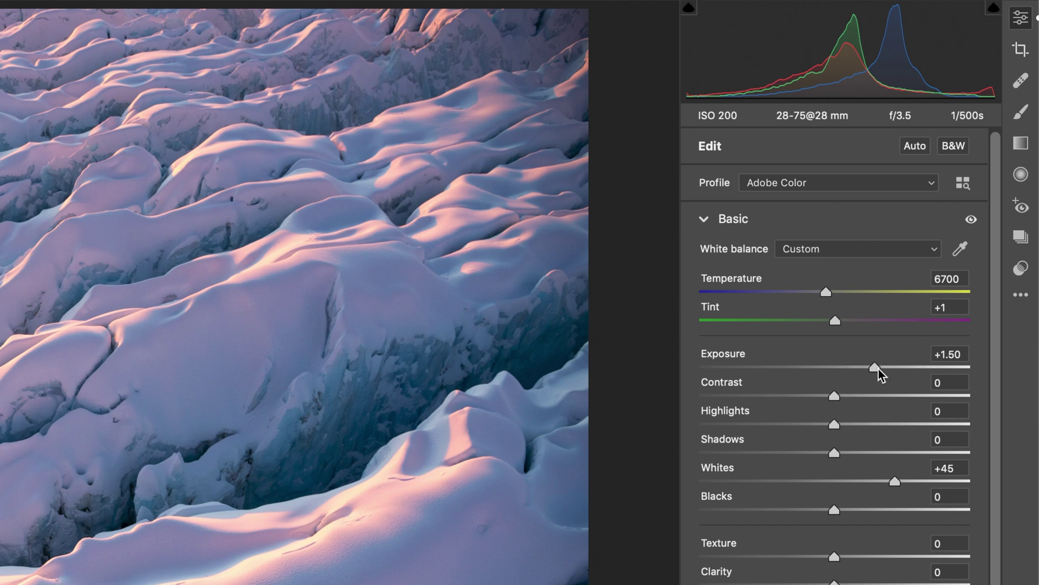
mouse_move(878, 369)
left_mouse_down()
mouse_move(864, 370)
mouse_move(873, 371)
left_mouse_up()
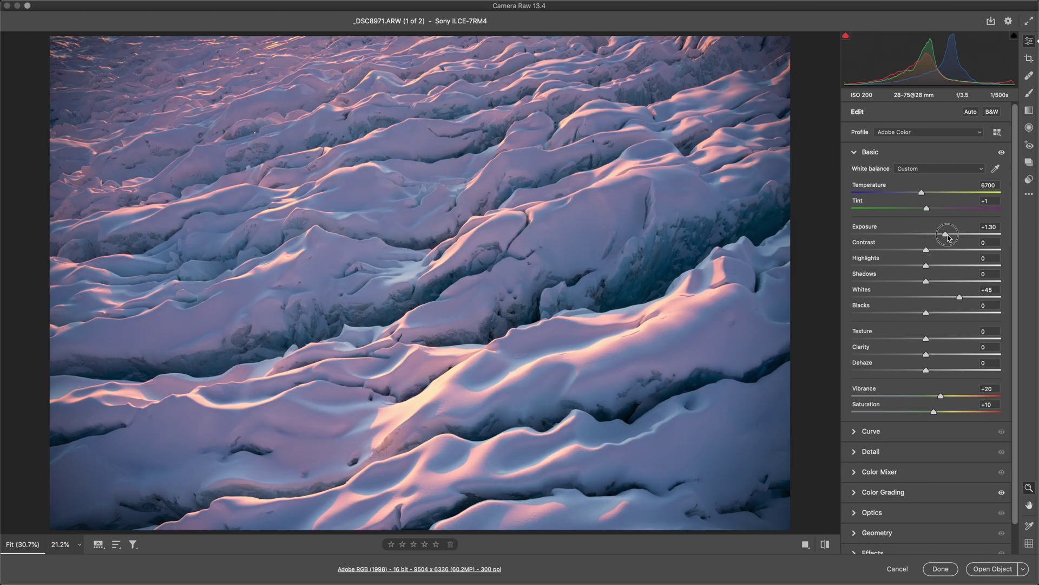
left_click_drag(949, 238, 946, 238)
mouse_move(960, 297)
left_mouse_down()
mouse_move(941, 298)
mouse_move(961, 299)
left_mouse_up()
scroll(939, 417, "down", 1)
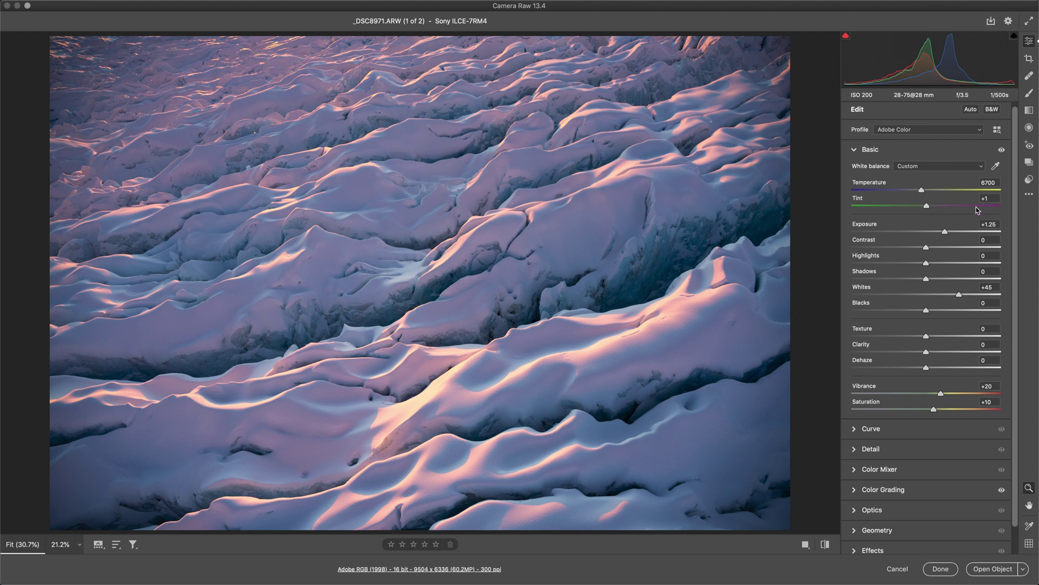
Step: Try warming the temperature to 8600, then reset it to the original white balance
left_click(937, 191)
left_click_drag(937, 191, 945, 191)
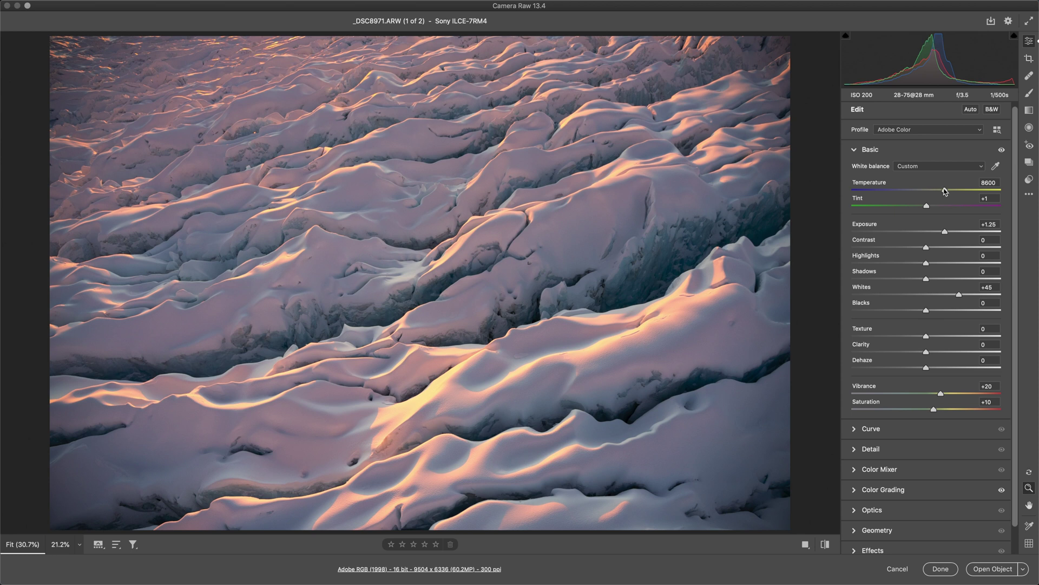
left_click(945, 190)
double_click(945, 190)
left_click(890, 154)
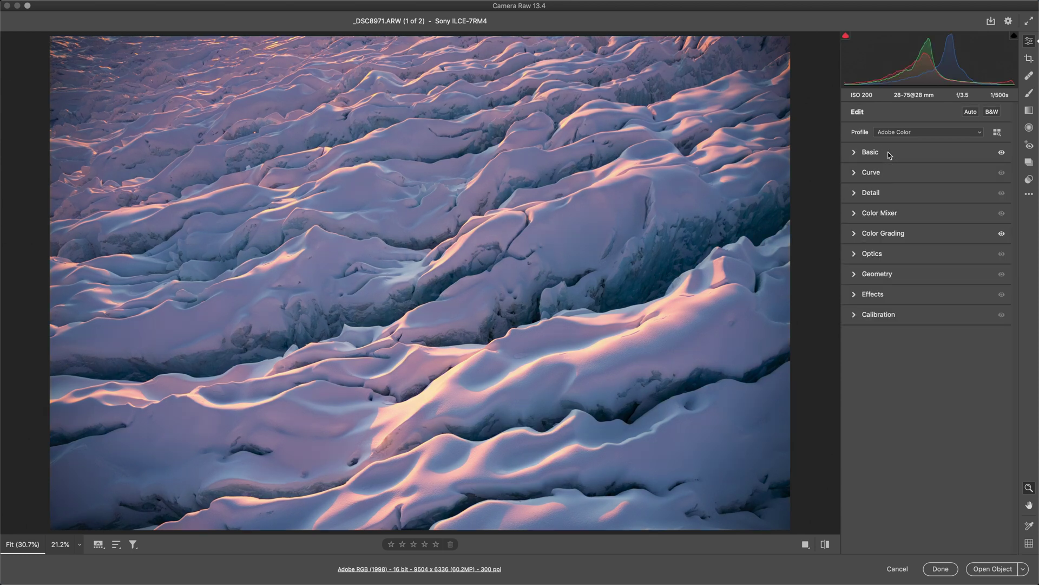
Step: Grade the glacier's highlights to hue 32, saturation 66 and shadows to hue 234, saturation 12
left_click(903, 236)
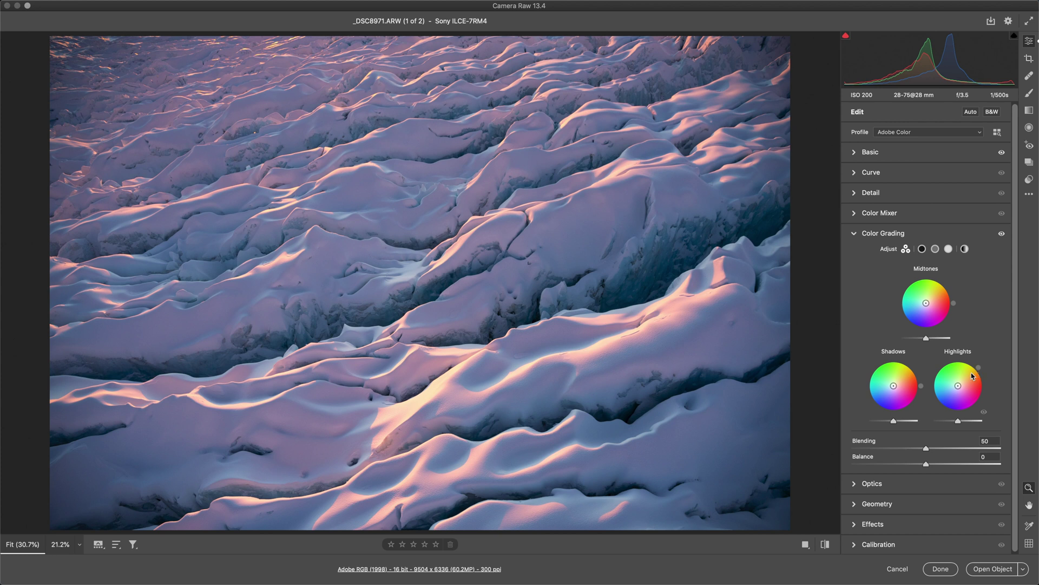
key("shift")
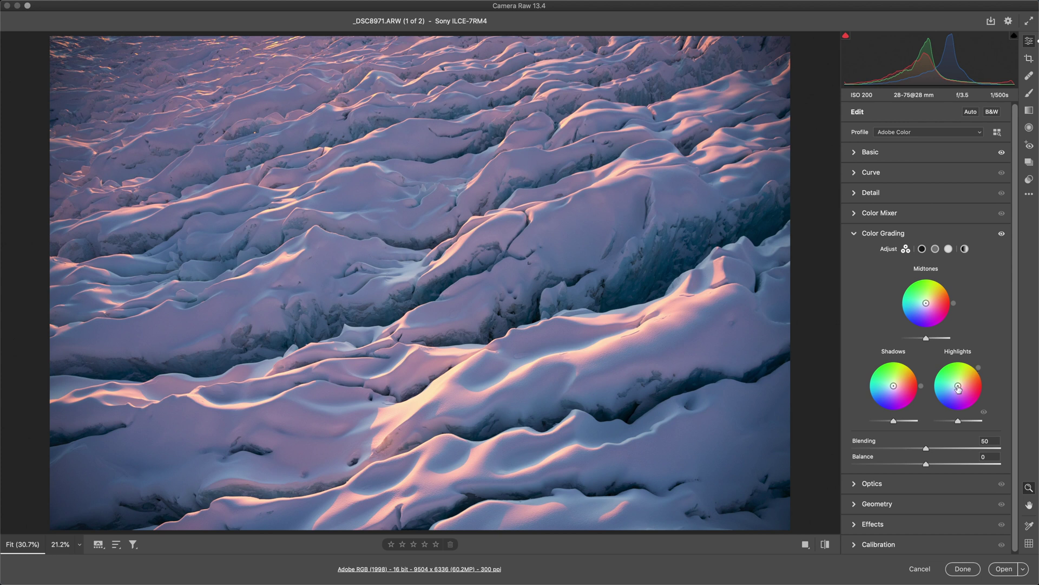
left_click_drag(958, 386, 970, 374)
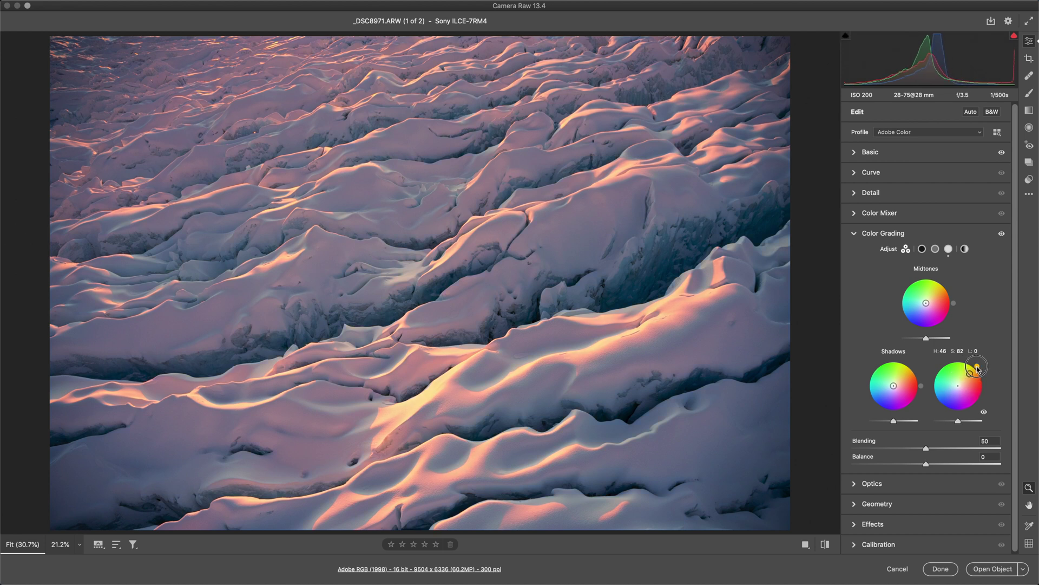
left_click(979, 370)
left_click_drag(979, 370, 979, 370)
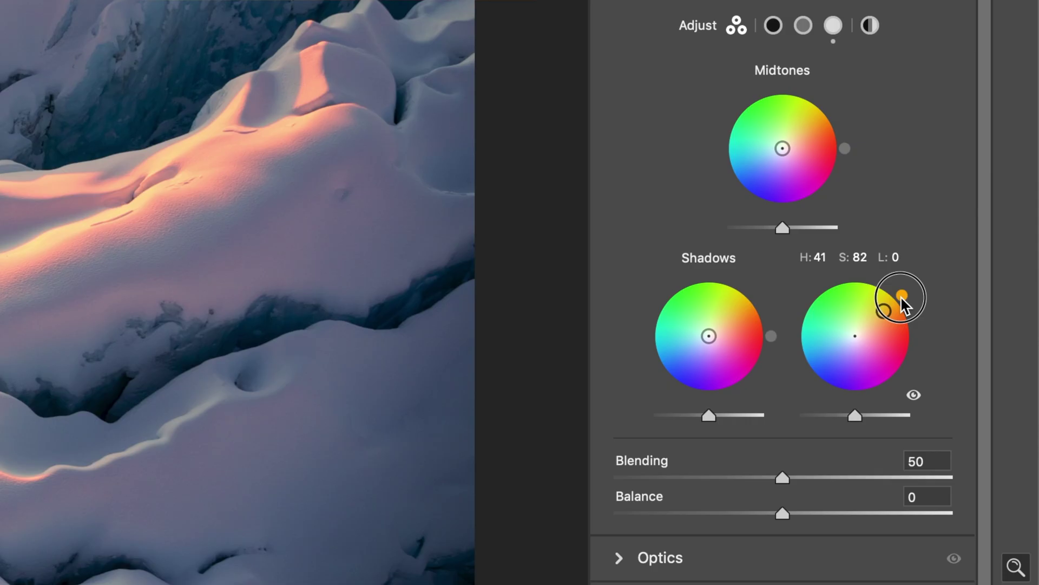
left_click_drag(904, 301, 882, 320)
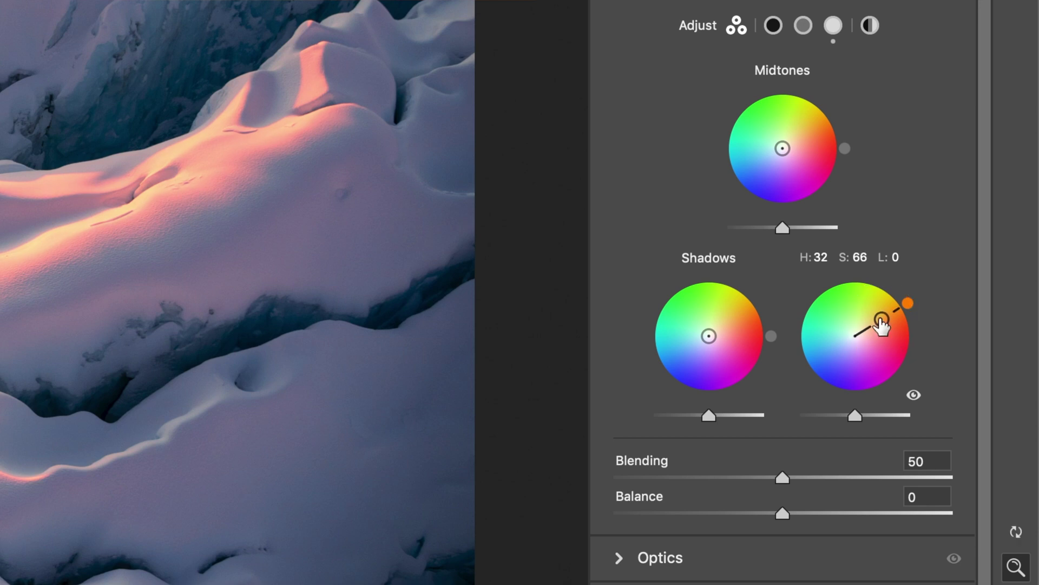
left_click_drag(771, 336, 674, 385)
left_click_drag(708, 335, 704, 341)
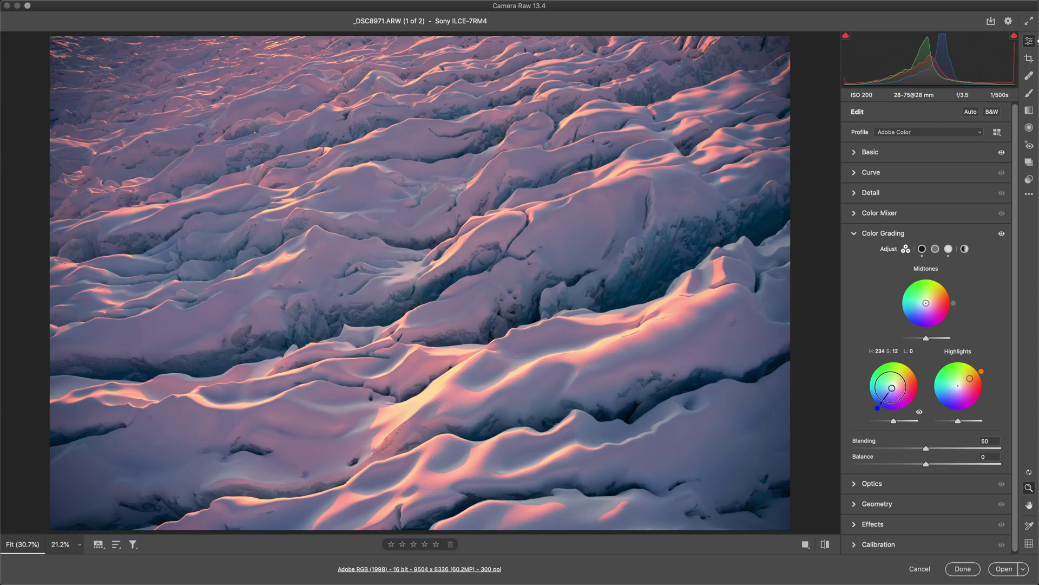
Step: Raise the glacier's shadow saturation to 16 and tint midtones blue at hue 231, saturation 6
left_click_drag(892, 388, 891, 389)
key("shift")
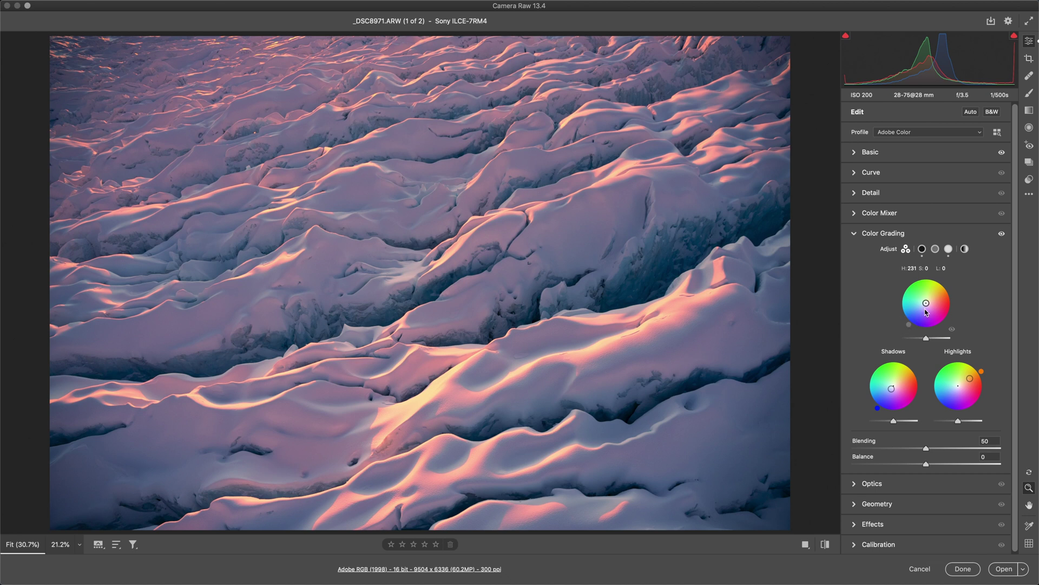
left_click_drag(926, 302, 925, 303)
Step: Toggle the glacier's colour grade off and on to compare, then collapse the Color Grading panel
left_click(1002, 234, "shift")
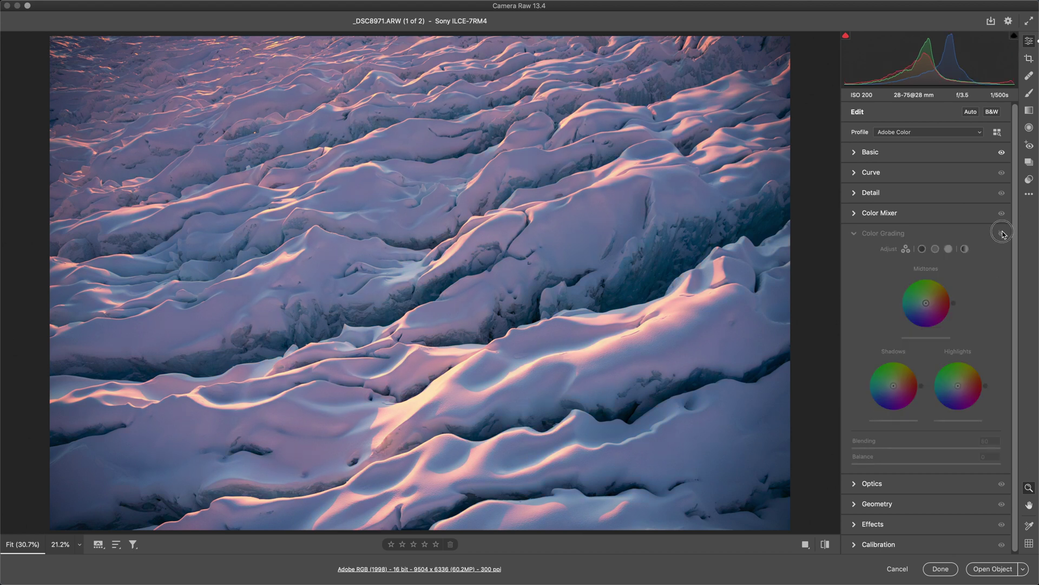
left_click(1001, 234, "shift")
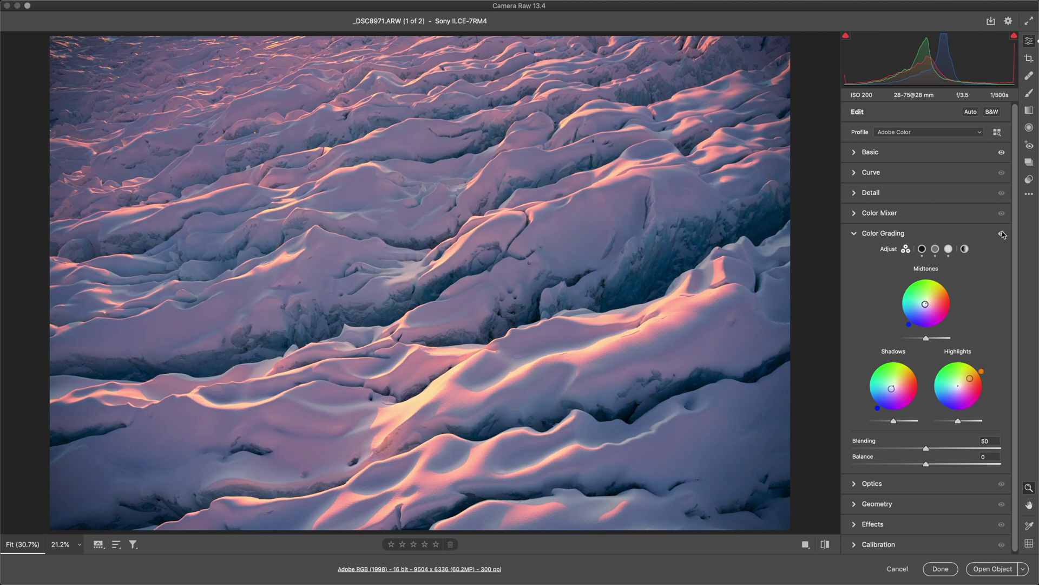
left_click(854, 234)
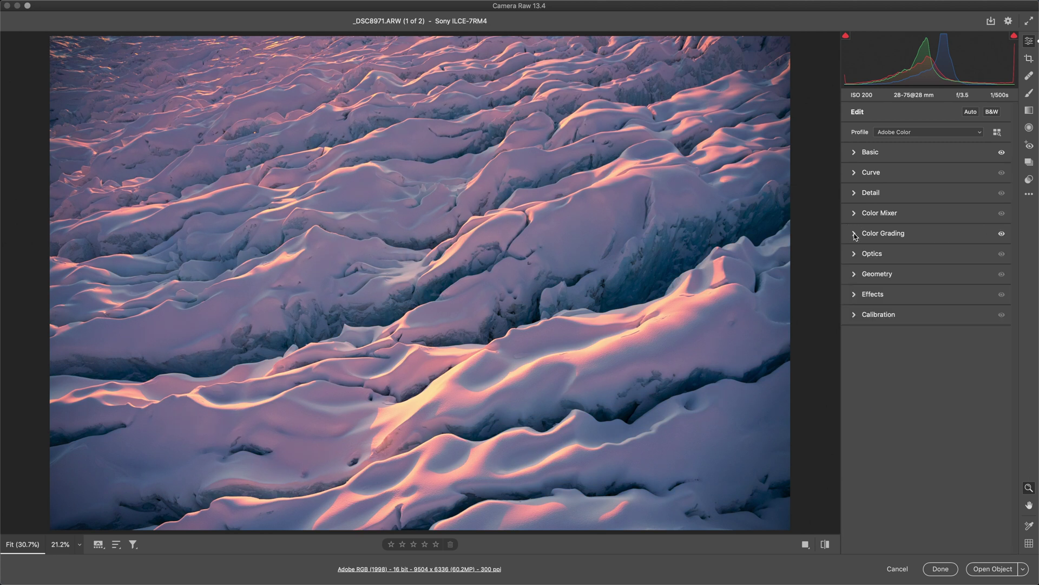